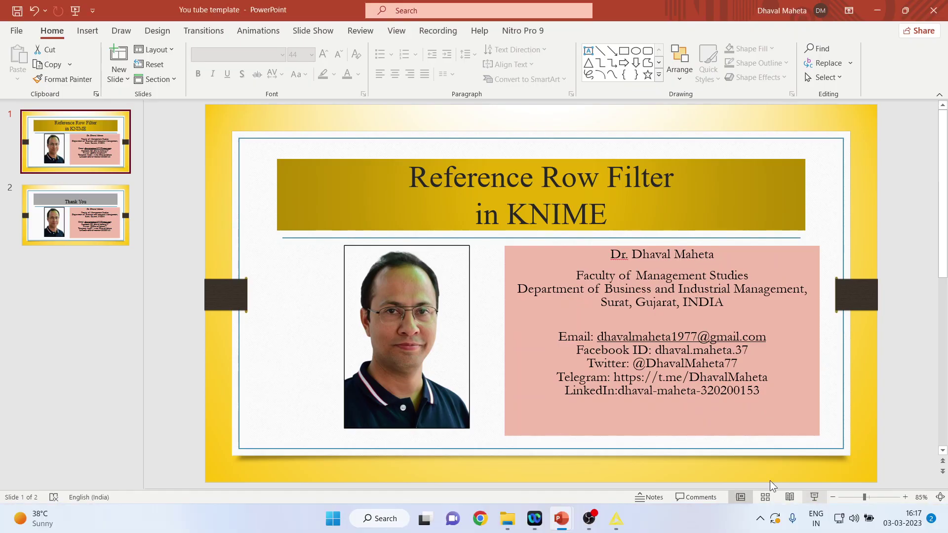
Step: End the slideshow and bring the KNIME workflow editor to the front
{"action": "left_click", "coordinate": [616, 519]}
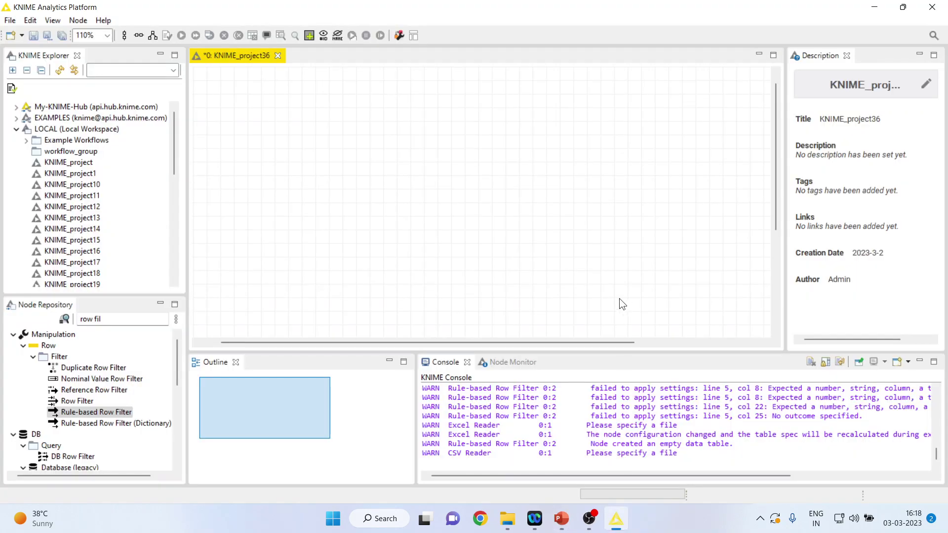
Step: Clear the node search and drag a CSV Reader from IO > Read onto the canvas
{"action": "double_click", "coordinate": [112, 320]}
{"action": "key", "text": "BackSpace"}
{"action": "key", "text": "BackSpace"}
{"action": "key", "text": "BackSpace"}
{"action": "key", "text": "BackSpace"}
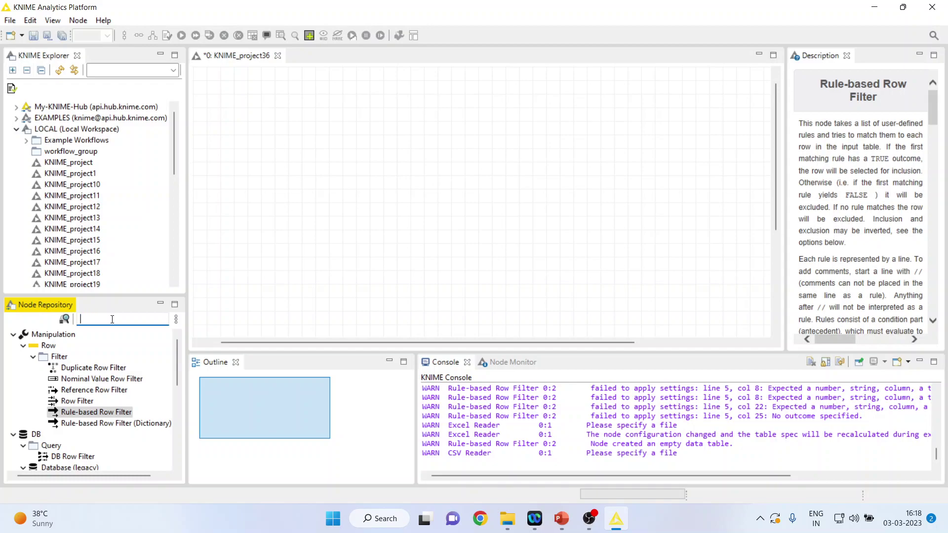
{"action": "left_click", "coordinate": [12, 335]}
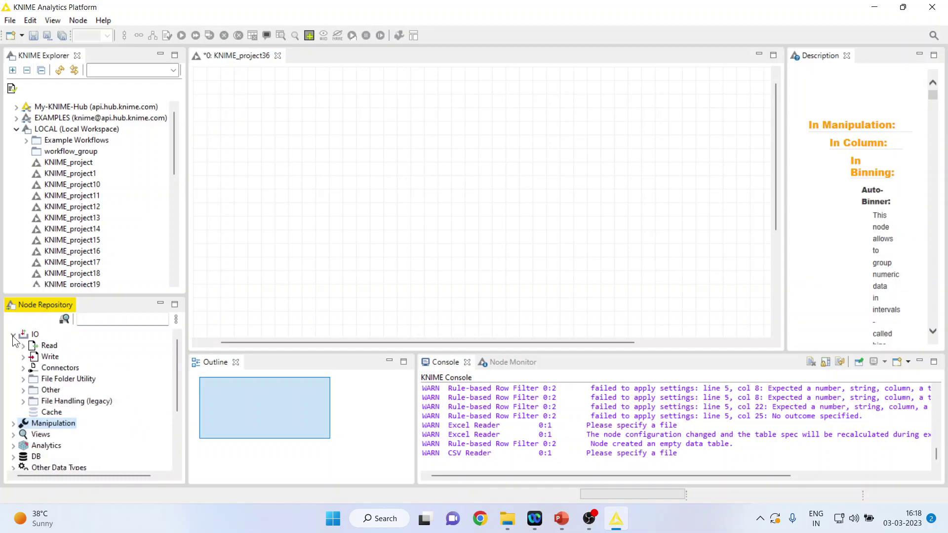
{"action": "left_click", "coordinate": [23, 346]}
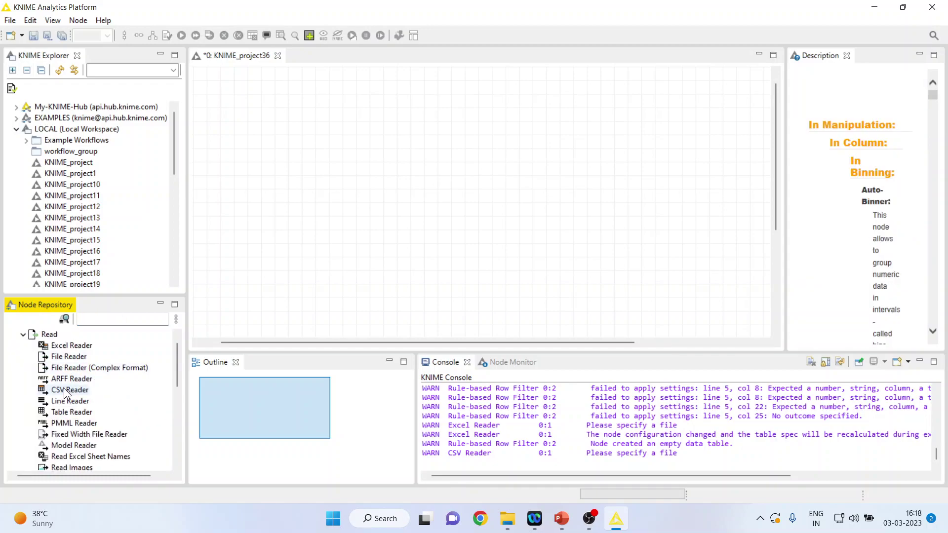
{"action": "mouse_move", "coordinate": [70, 389]}
{"action": "left_mouse_down"}
{"action": "mouse_move", "coordinate": [503, 217]}
{"action": "mouse_move", "coordinate": [239, 108]}
{"action": "left_mouse_up"}
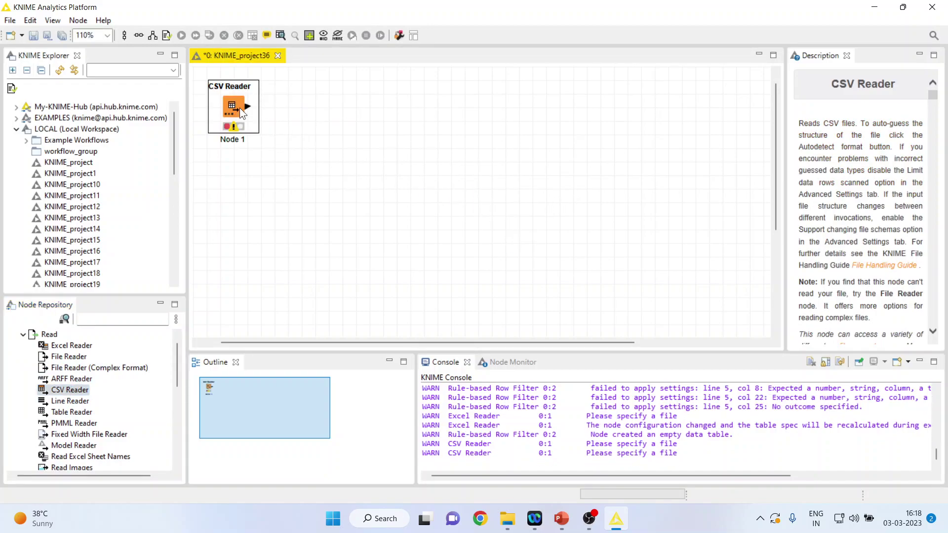
Step: Browse from the CSV Reader to D:\Research Methodology\Predictive Analytics\Knime\Data
{"action": "double_click", "coordinate": [239, 108]}
{"action": "left_click", "coordinate": [658, 121]}
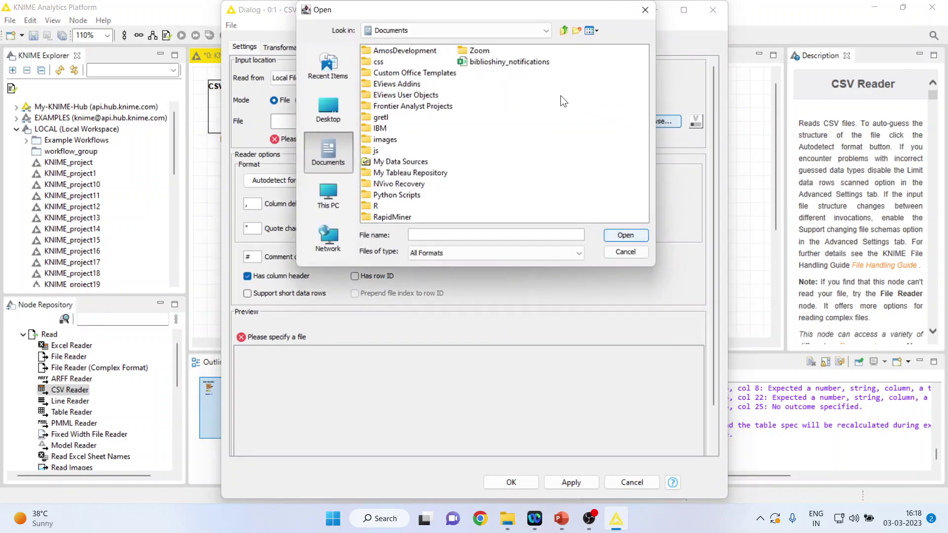
{"action": "left_click", "coordinate": [543, 30]}
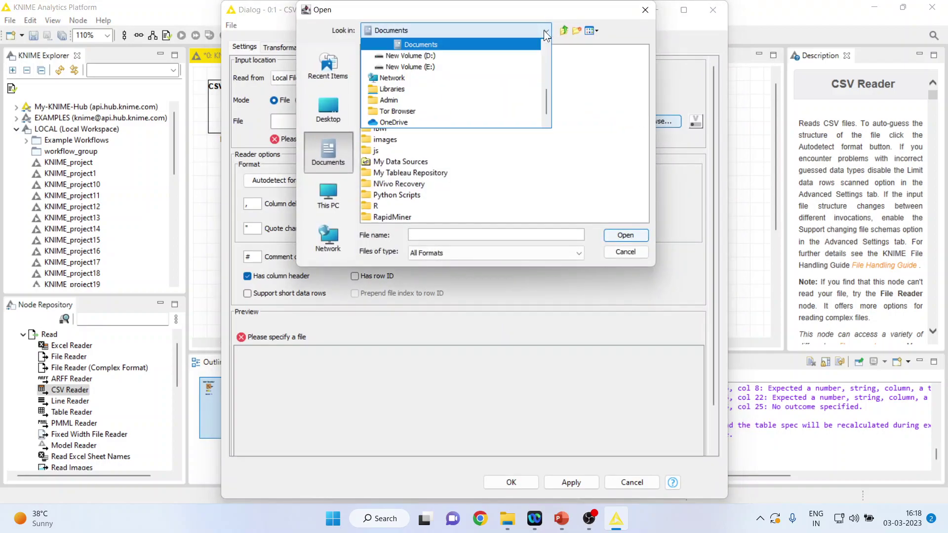
{"action": "left_click", "coordinate": [444, 57]}
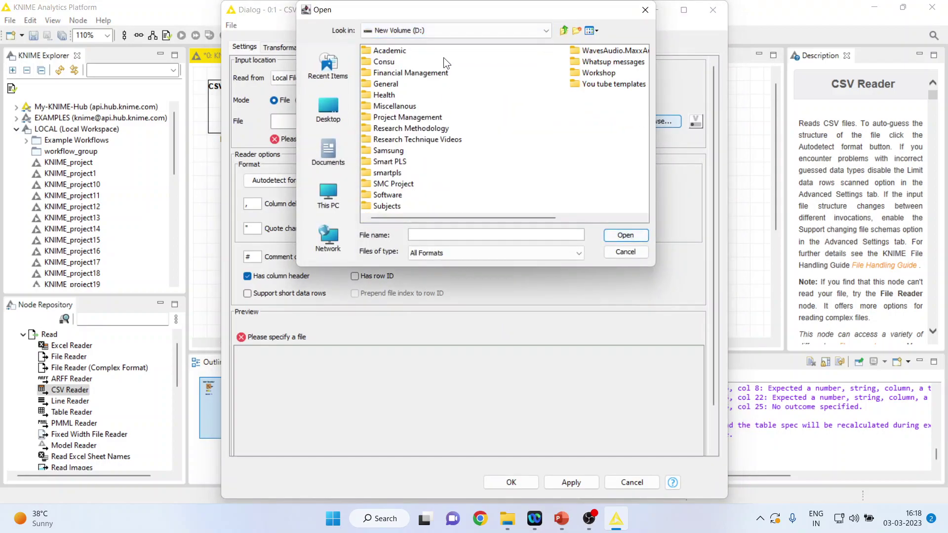
{"action": "double_click", "coordinate": [432, 128]}
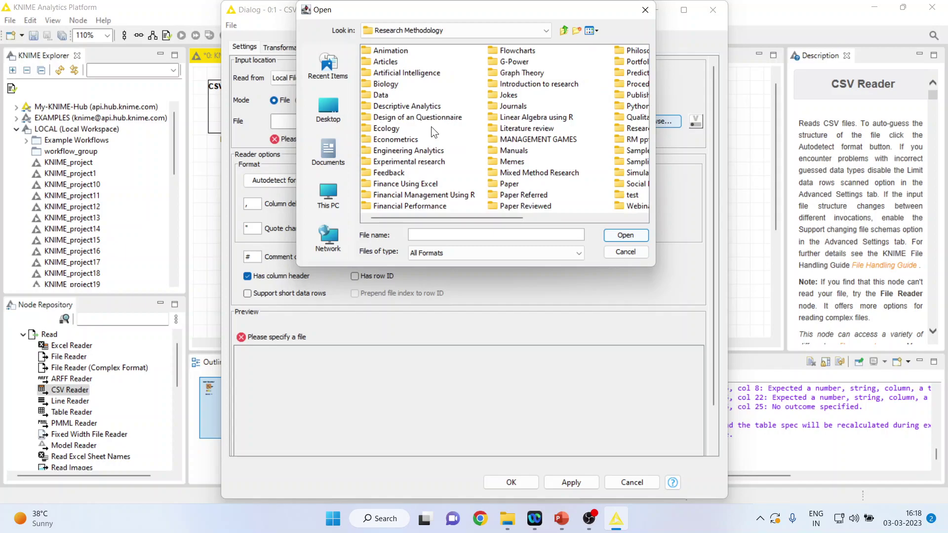
{"action": "double_click", "coordinate": [630, 71]}
{"action": "double_click", "coordinate": [390, 196]}
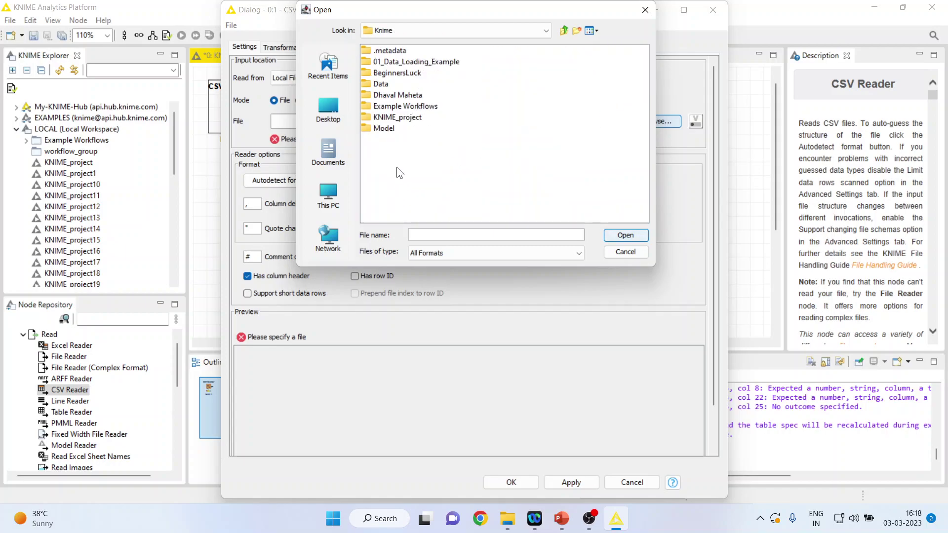
{"action": "double_click", "coordinate": [384, 85]}
Step: Choose heart1.csv as the input file and apply the CSV Reader settings
{"action": "left_click", "coordinate": [384, 62]}
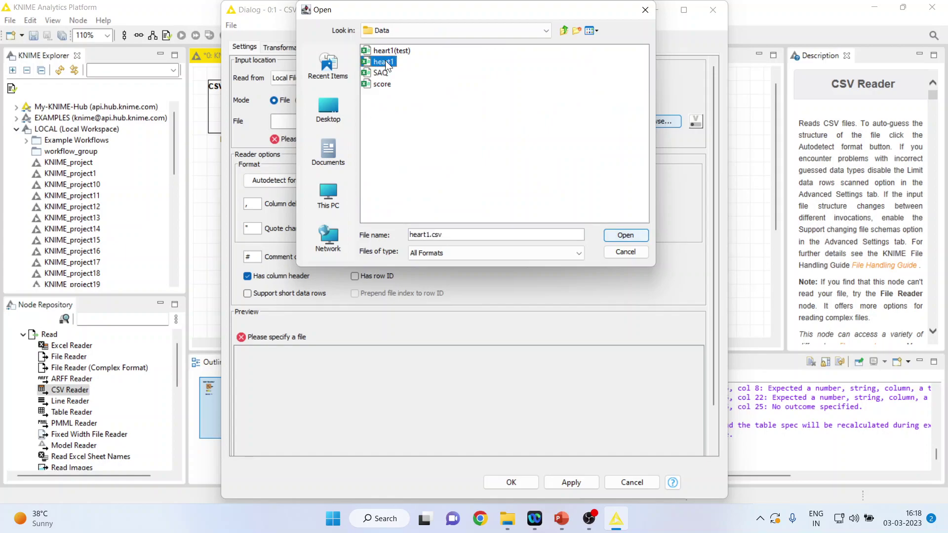
{"action": "left_click", "coordinate": [618, 235]}
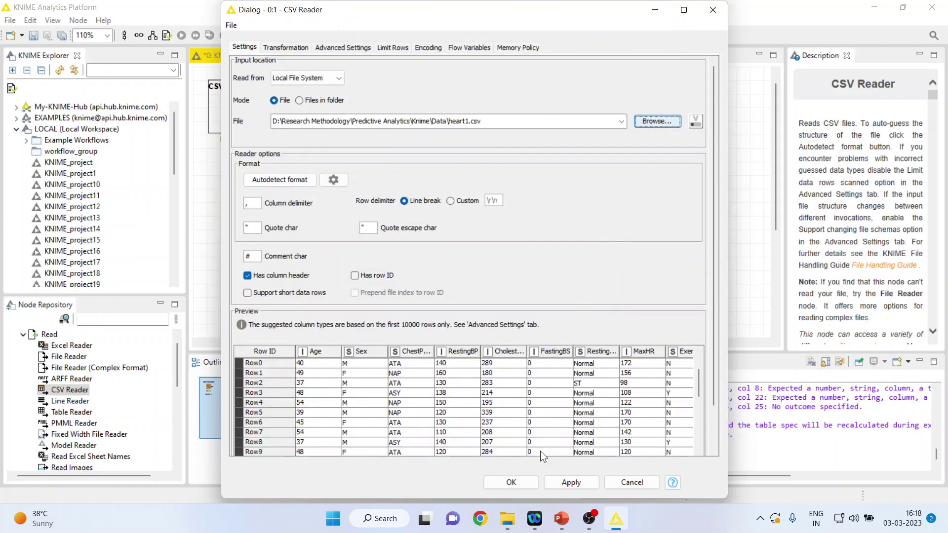
{"action": "left_click", "coordinate": [571, 482]}
{"action": "left_click", "coordinate": [511, 482]}
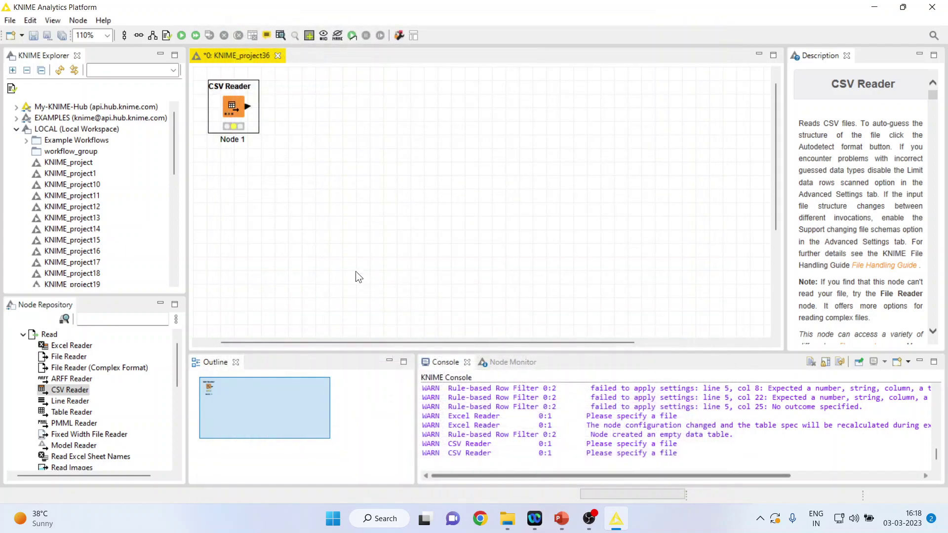
Step: Execute the CSV Reader and view its 918-row, 12-column heart table, then close it
{"action": "right_click", "coordinate": [241, 106]}
{"action": "left_click", "coordinate": [274, 129]}
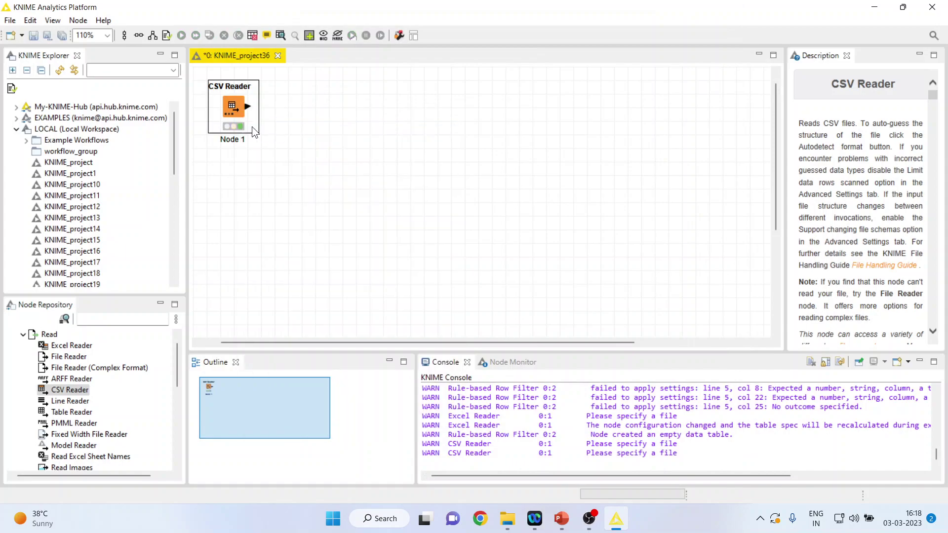
{"action": "right_click", "coordinate": [235, 105]}
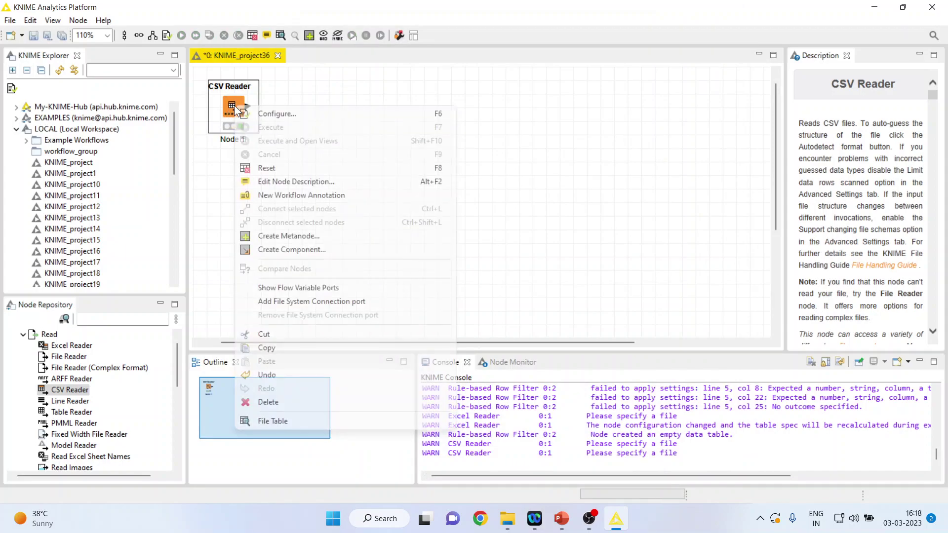
{"action": "left_click", "coordinate": [294, 422]}
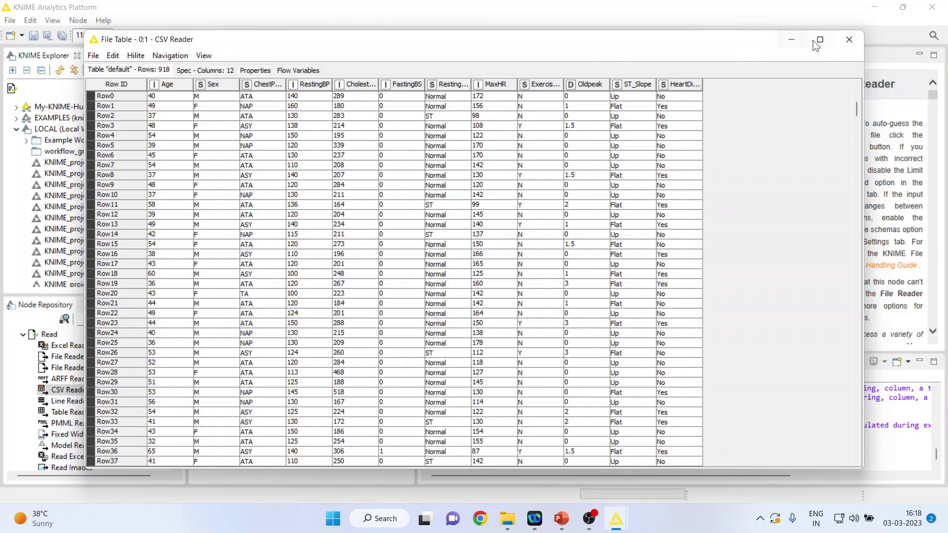
{"action": "left_click", "coordinate": [848, 40]}
Step: Search 'table cre' and place a Table Creator node below the CSV Reader
{"action": "left_click", "coordinate": [90, 318]}
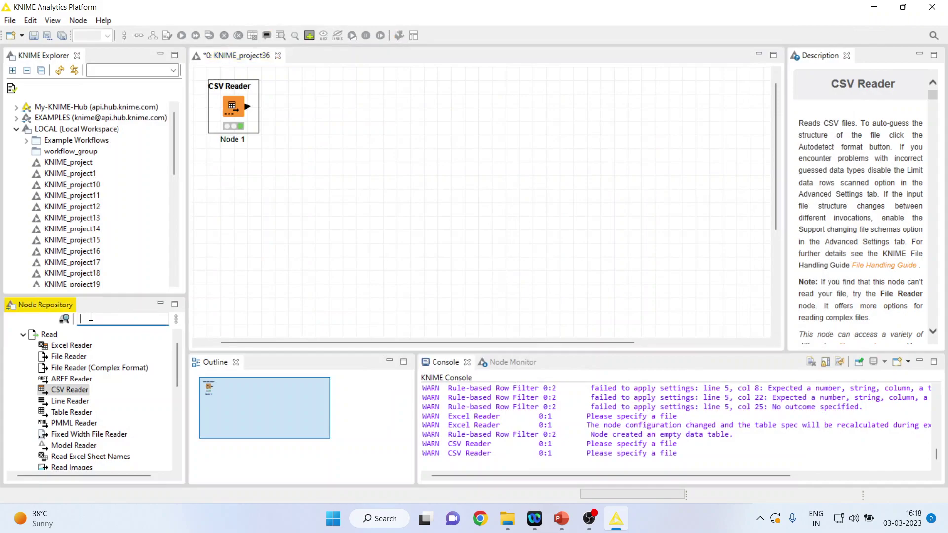
{"action": "type", "text": "tabl"}
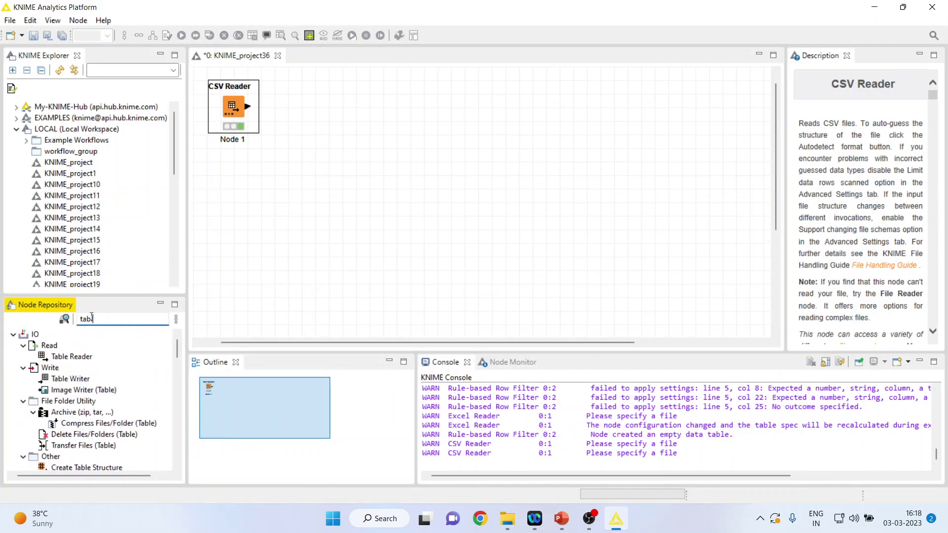
{"action": "type", "text": "e cre"}
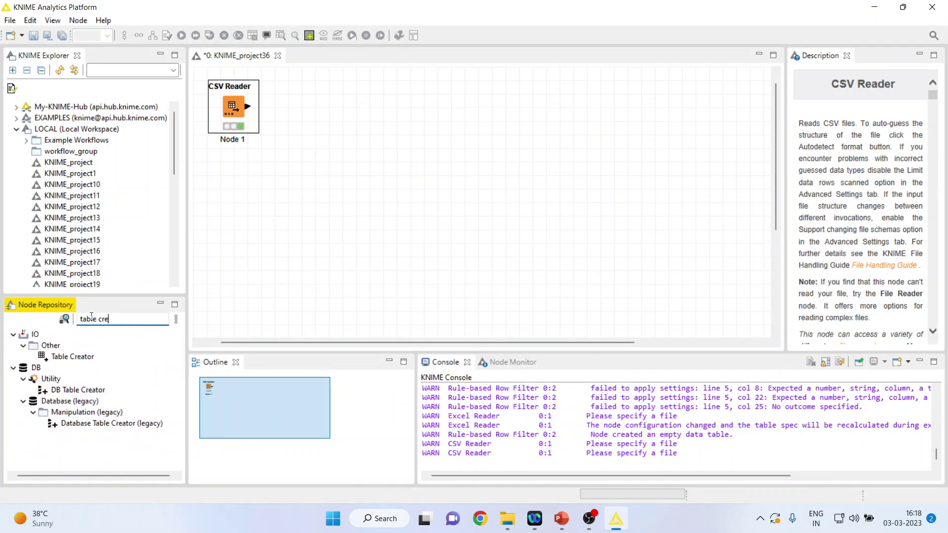
{"action": "mouse_move", "coordinate": [72, 356]}
{"action": "left_mouse_down"}
{"action": "mouse_move", "coordinate": [297, 121]}
{"action": "mouse_move", "coordinate": [249, 199]}
{"action": "left_mouse_up"}
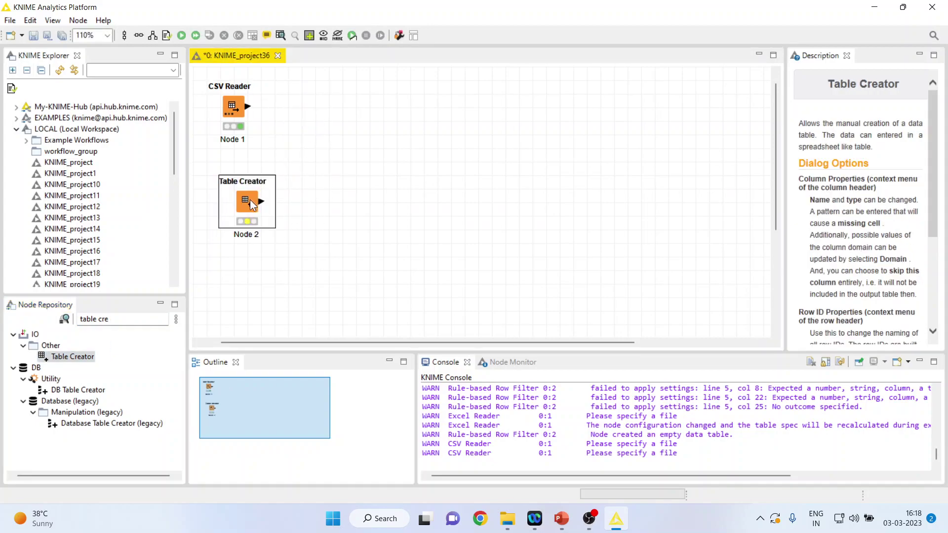
{"action": "right_click", "coordinate": [250, 200]}
Step: Look at the Table Creator's empty grid and close its settings again
{"action": "left_click", "coordinate": [285, 209]}
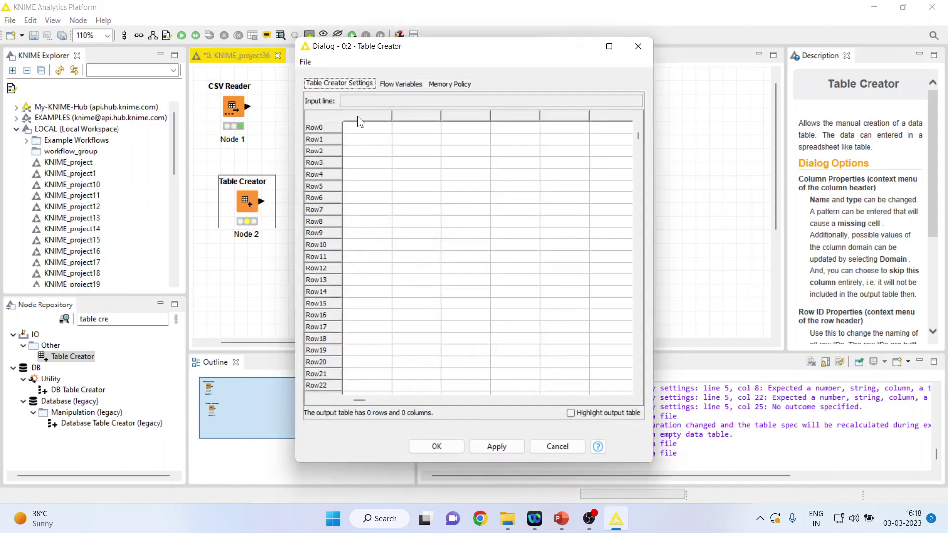
{"action": "left_click", "coordinate": [358, 129]}
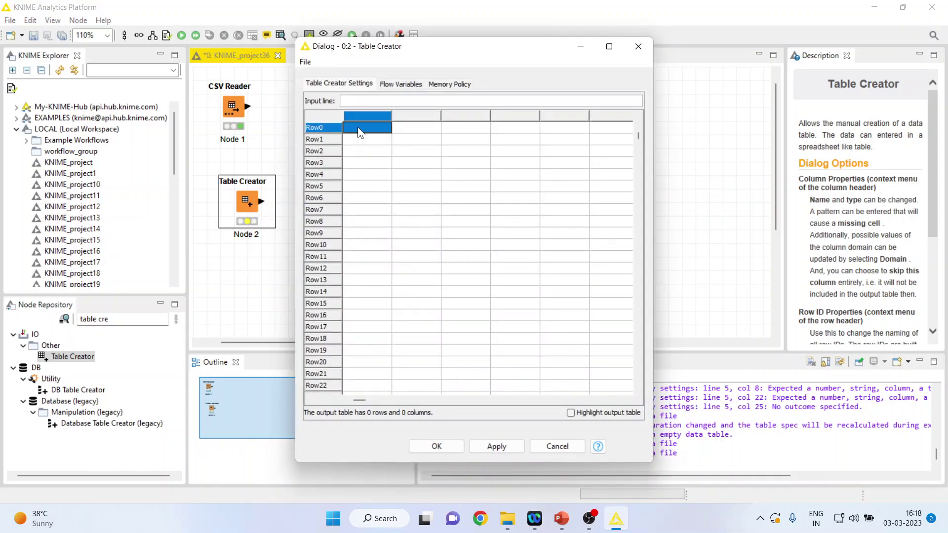
{"action": "left_click", "coordinate": [549, 449]}
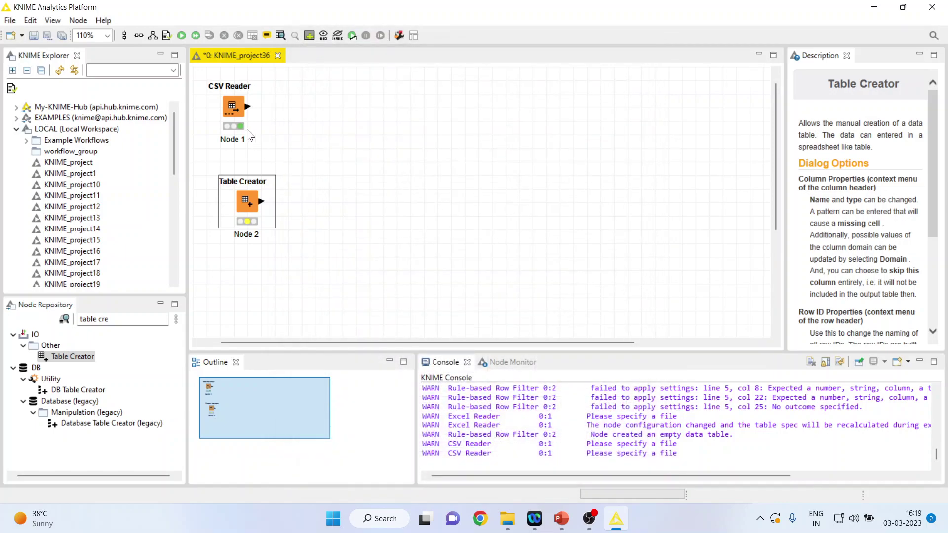
Step: Review the CSV Reader's heart1.csv columns, cancel, and return to the Table Creator's actions
{"action": "left_click", "coordinate": [238, 110]}
{"action": "right_click", "coordinate": [237, 110]}
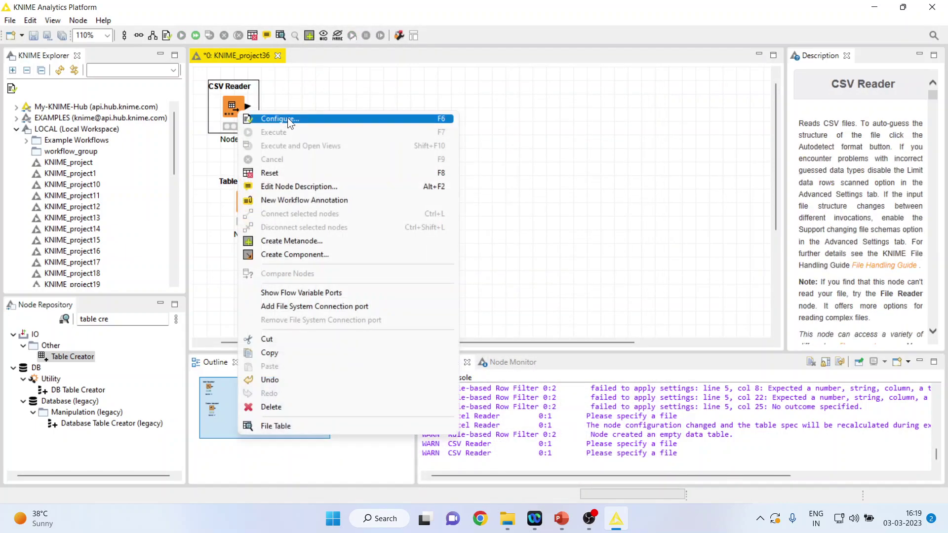
{"action": "left_click", "coordinate": [288, 118]}
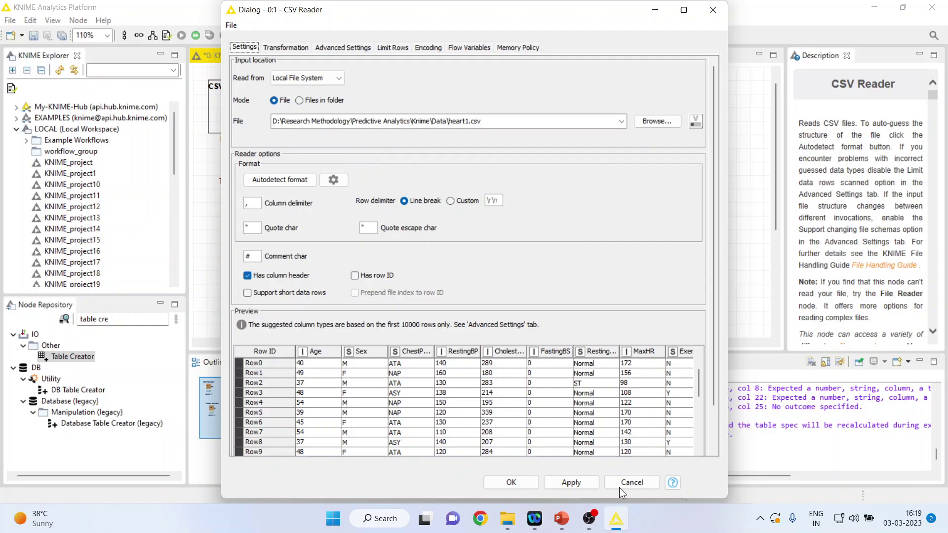
{"action": "left_click", "coordinate": [625, 482]}
{"action": "right_click", "coordinate": [246, 207]}
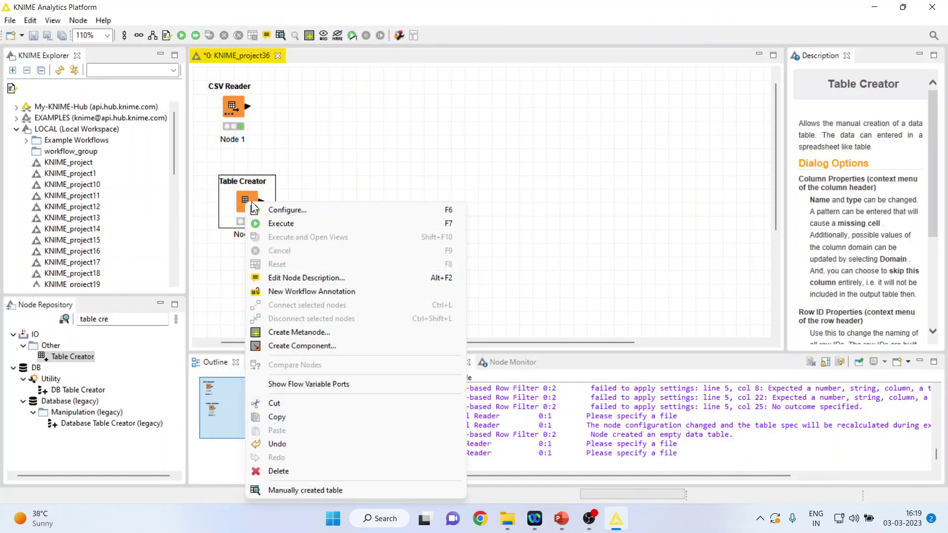
Step: Enter M in Row0 and rename column1 to Gender in the Table Creator
{"action": "left_click", "coordinate": [284, 212]}
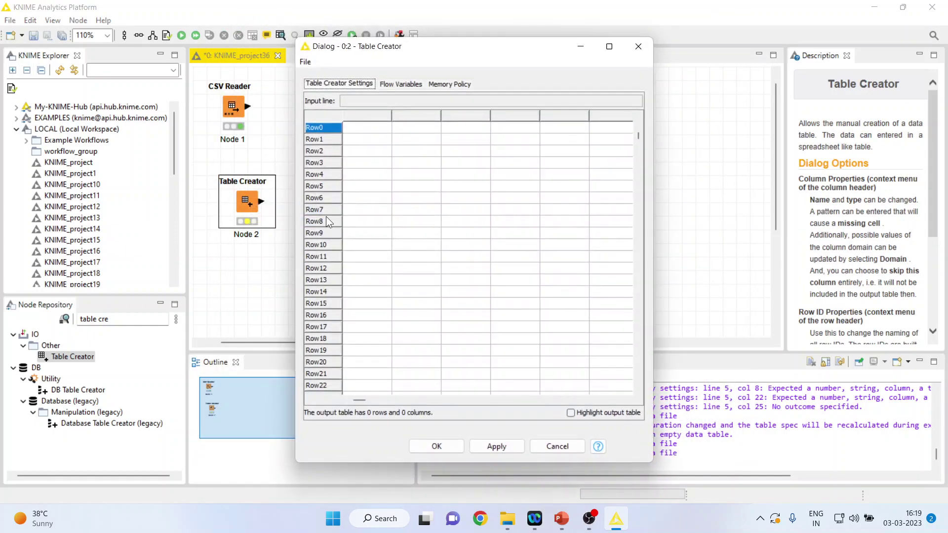
{"action": "left_click", "coordinate": [357, 129]}
{"action": "type", "text": "M"}
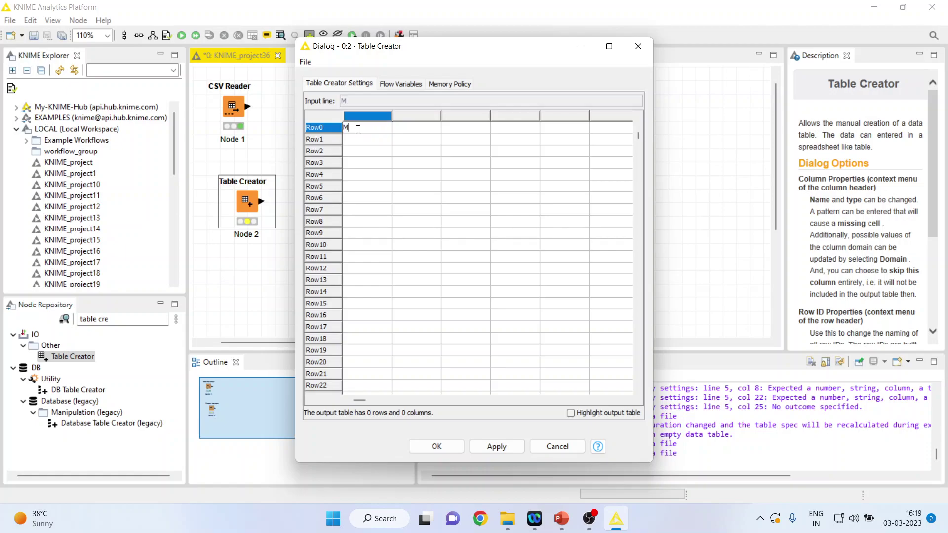
{"action": "left_click", "coordinate": [358, 115]}
{"action": "right_click", "coordinate": [358, 113]}
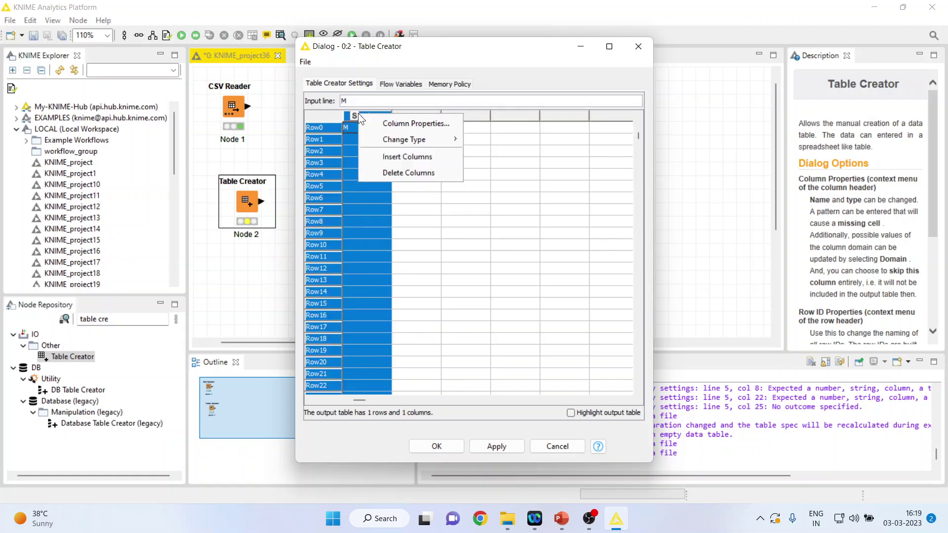
{"action": "left_click", "coordinate": [400, 123]}
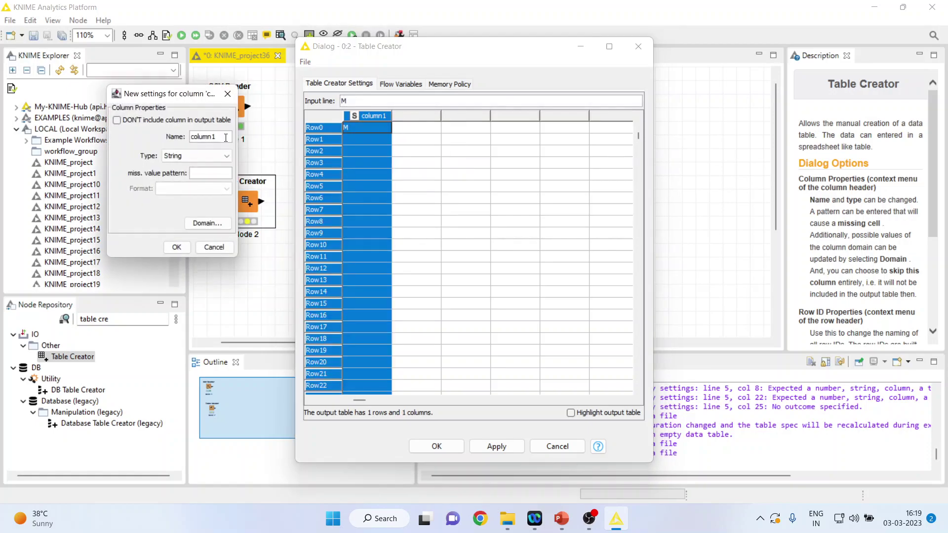
{"action": "key", "text": "BackSpace"}
{"action": "key", "text": "BackSpace"}
{"action": "key", "text": "BackSpace"}
{"action": "key", "text": "BackSpace"}
{"action": "key", "text": "BackSpace"}
{"action": "type", "text": "Ge"}
{"action": "type", "text": "nder"}
{"action": "left_click", "coordinate": [177, 247]}
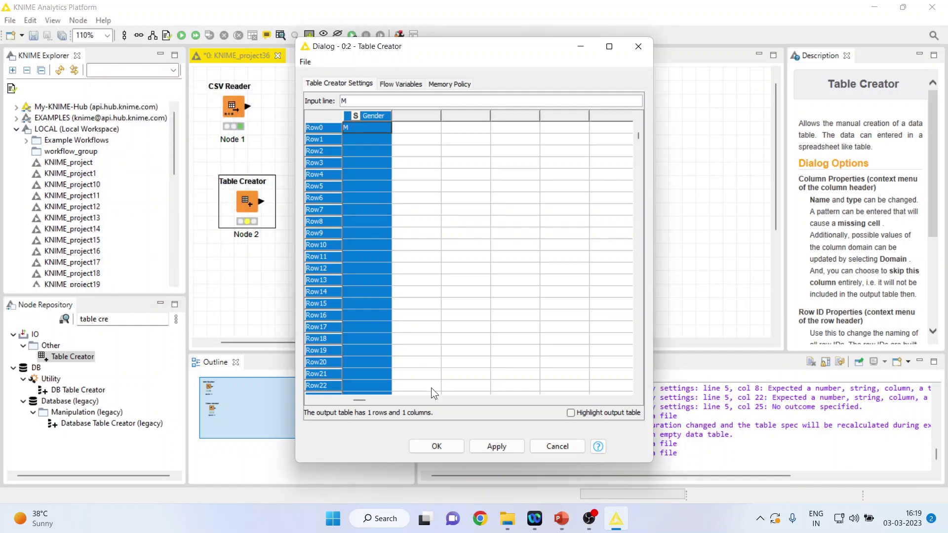
Step: Apply the Table Creator settings and execute the node
{"action": "left_click", "coordinate": [495, 443]}
{"action": "left_click", "coordinate": [447, 444]}
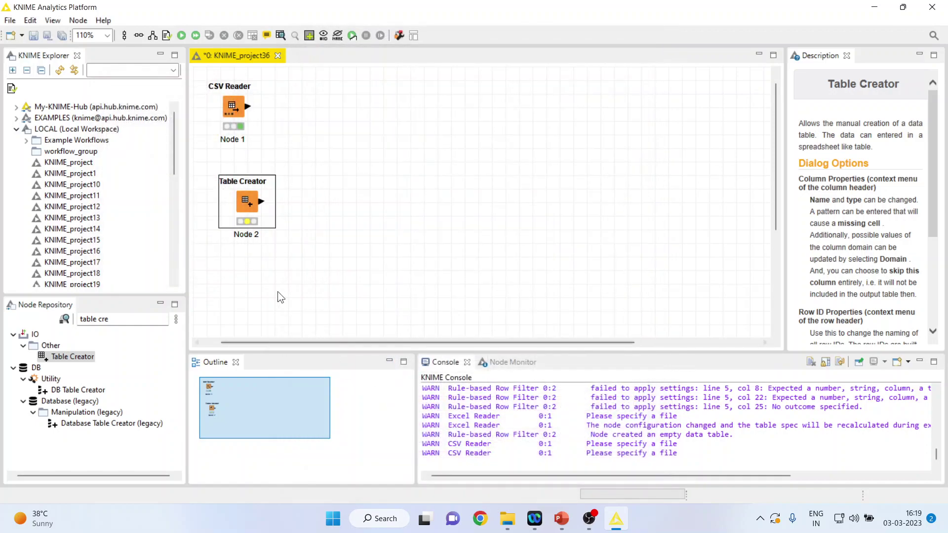
{"action": "right_click", "coordinate": [247, 204]}
{"action": "left_click", "coordinate": [280, 224]}
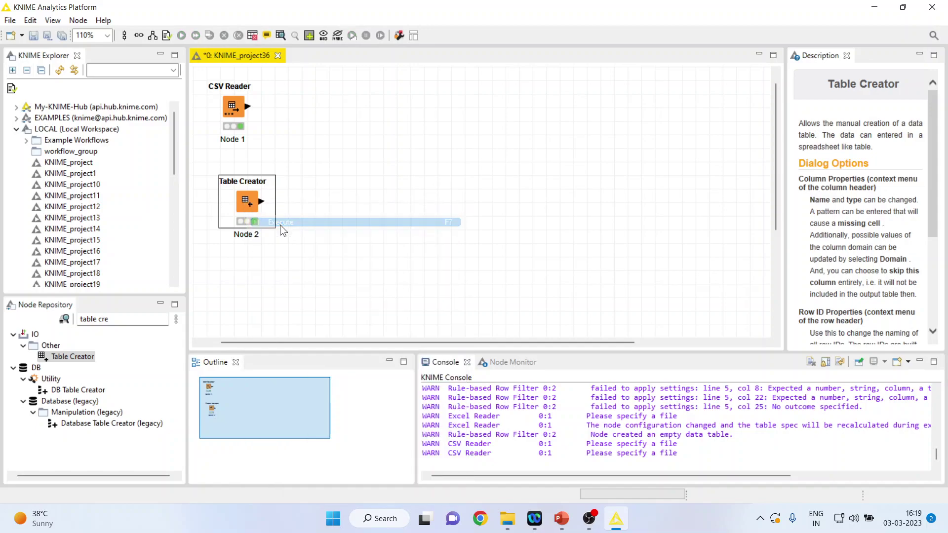
Step: Search 'row fi', place a Reference Row Filter, and wire CSV Reader and Table Creator into it
{"action": "left_click", "coordinate": [559, 213]}
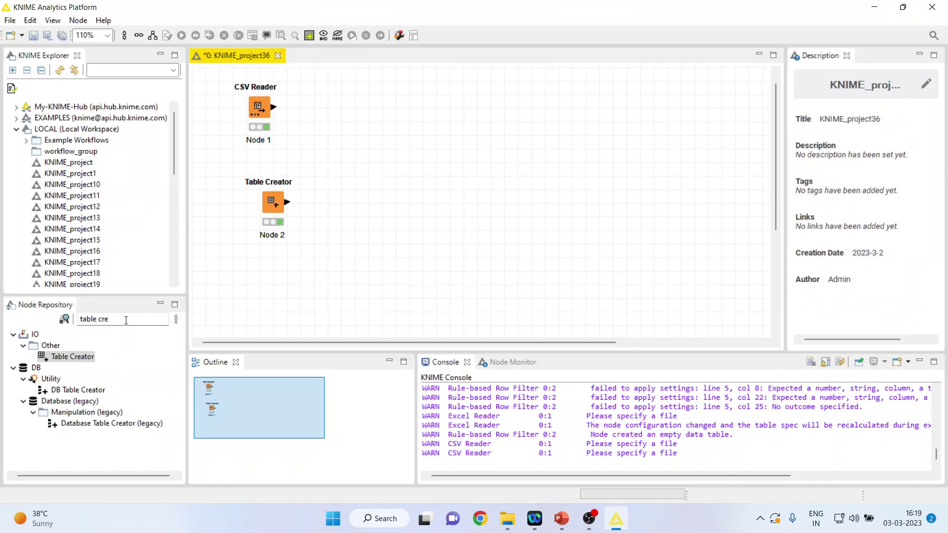
{"action": "left_click_drag", "start_coordinate": [126, 320], "coordinate": [89, 319]}
{"action": "type", "text": "r"}
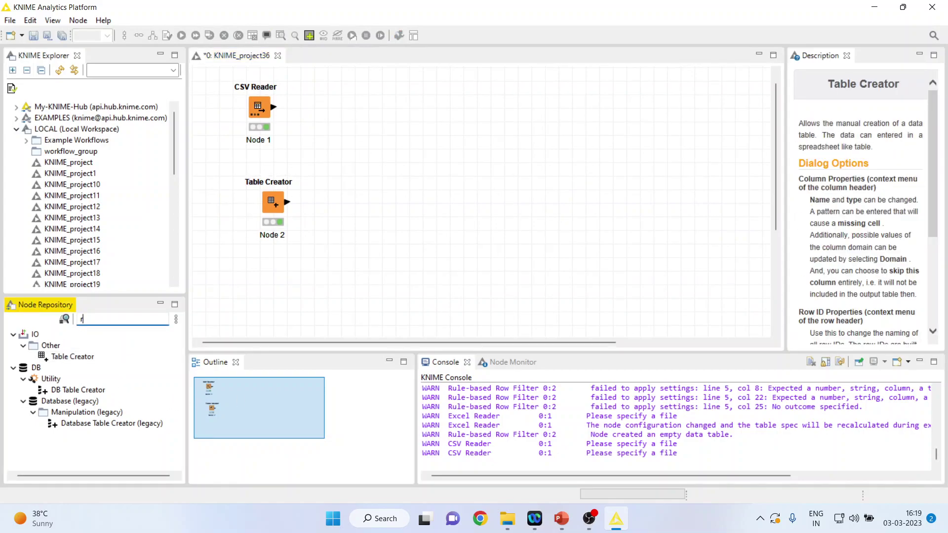
{"action": "type", "text": "ow fi"}
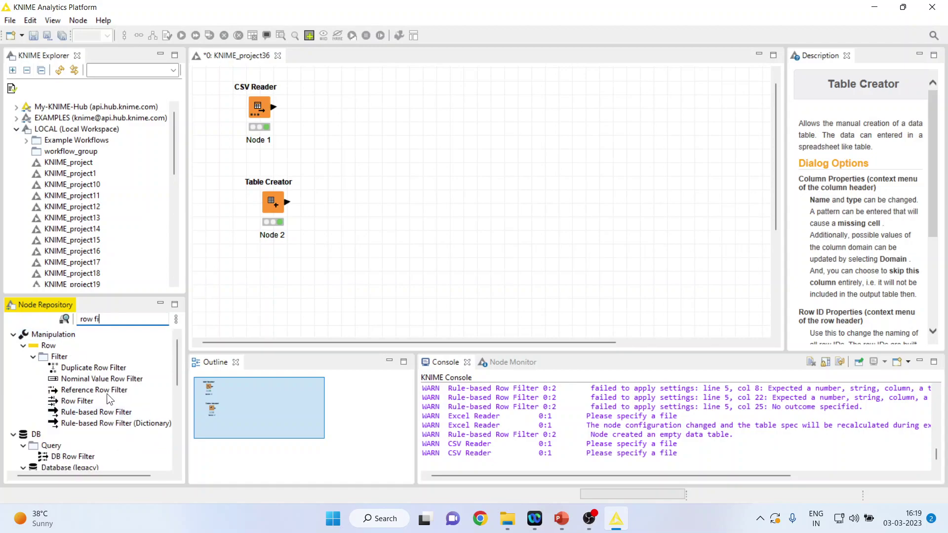
{"action": "mouse_move", "coordinate": [106, 392]}
{"action": "left_mouse_down"}
{"action": "mouse_move", "coordinate": [489, 216]}
{"action": "mouse_move", "coordinate": [385, 153]}
{"action": "left_mouse_up"}
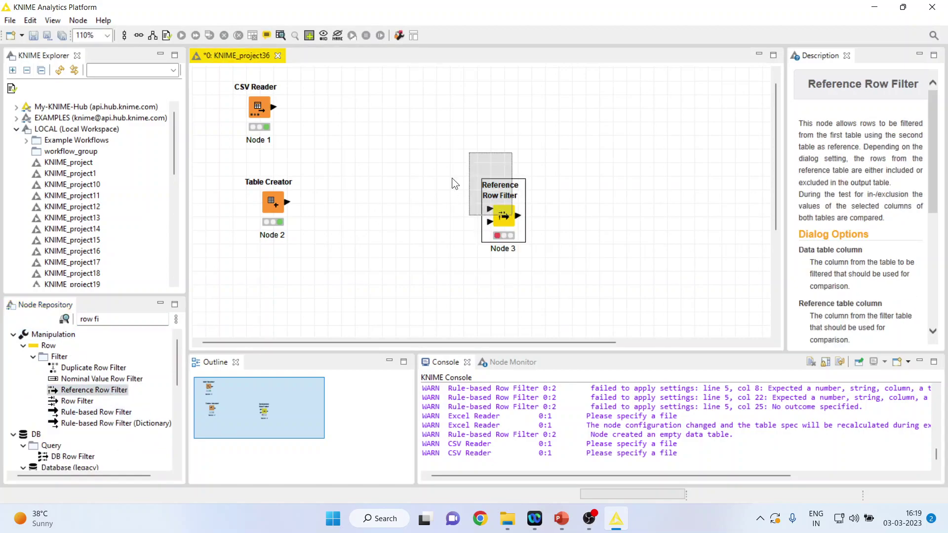
{"action": "left_click_drag", "start_coordinate": [273, 108], "coordinate": [367, 140]}
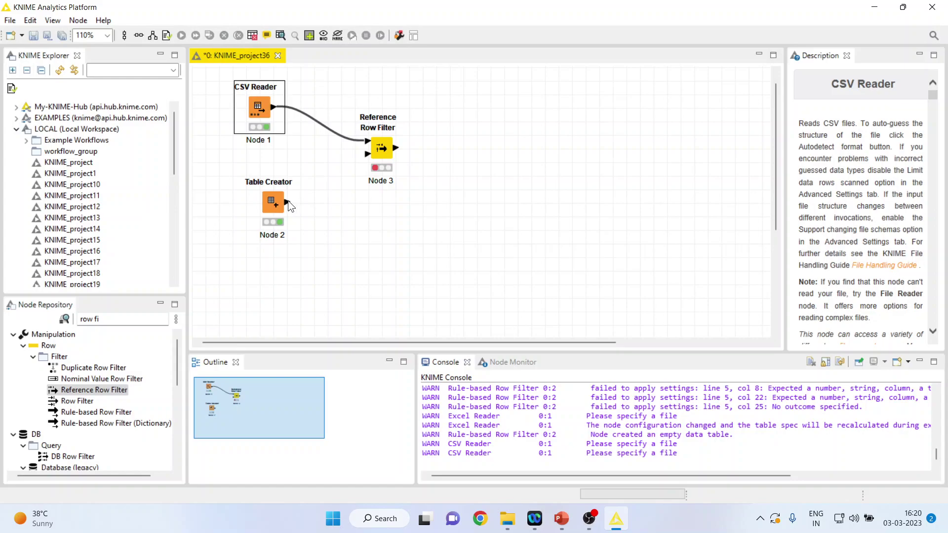
{"action": "left_click_drag", "start_coordinate": [288, 202], "coordinate": [368, 157]}
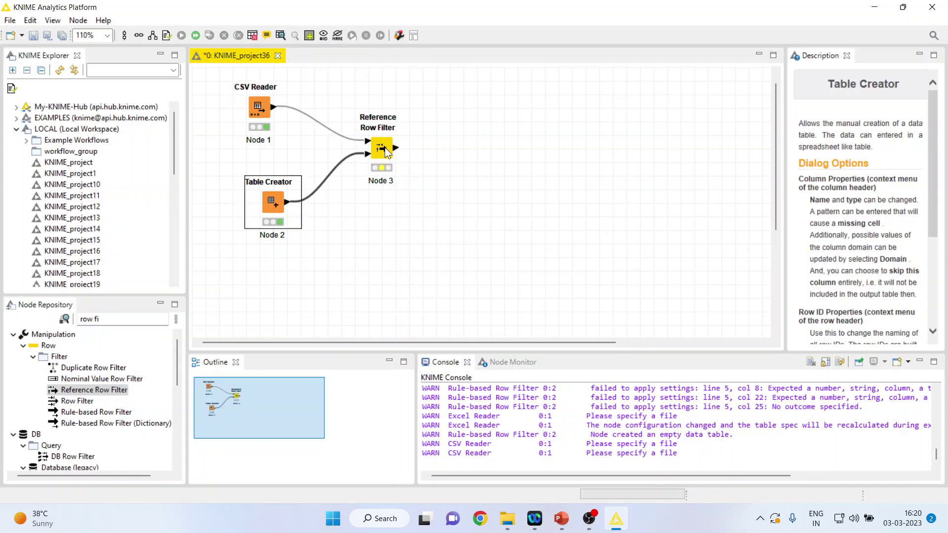
Step: Configure the filter to match data column Sex against reference column Gender, including matches
{"action": "right_click", "coordinate": [386, 149]}
{"action": "left_click", "coordinate": [423, 154]}
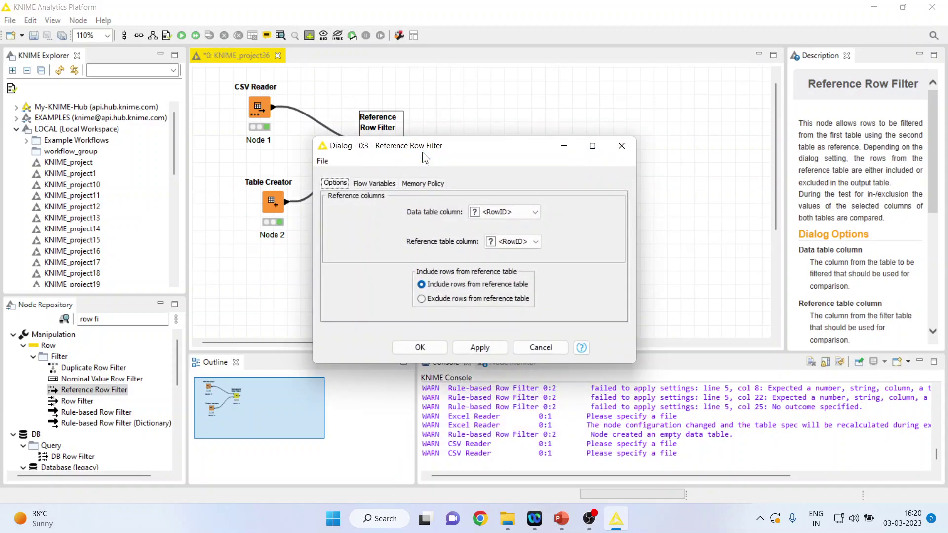
{"action": "left_click", "coordinate": [536, 213]}
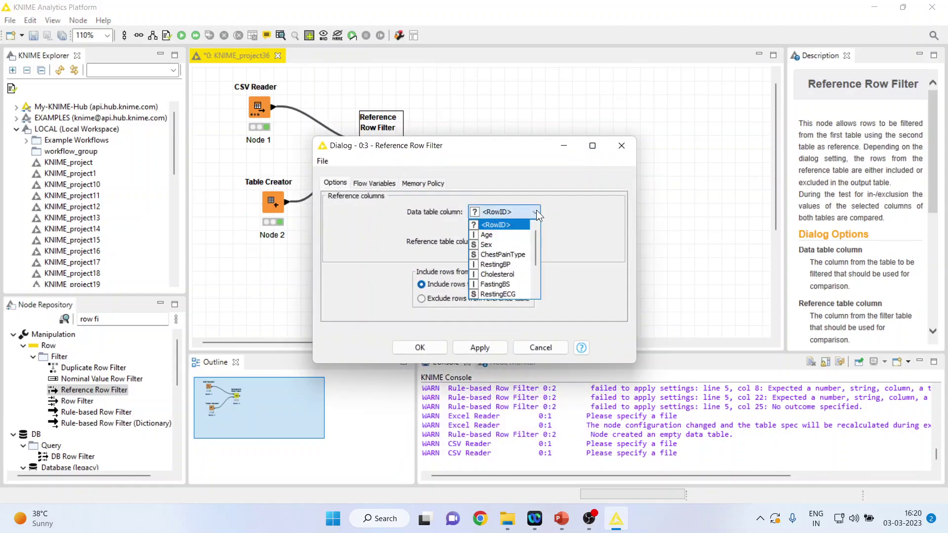
{"action": "left_click", "coordinate": [498, 242]}
{"action": "left_click", "coordinate": [536, 242]}
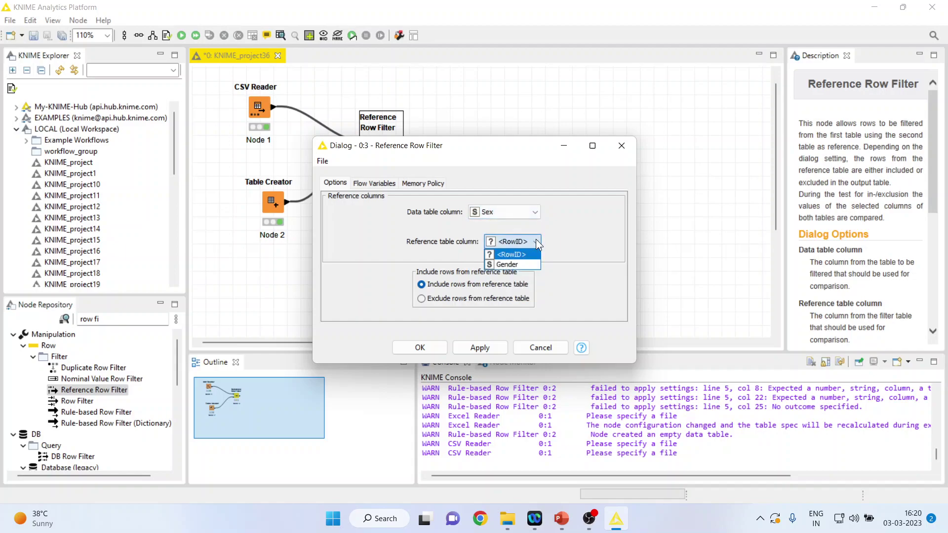
{"action": "left_click", "coordinate": [516, 265]}
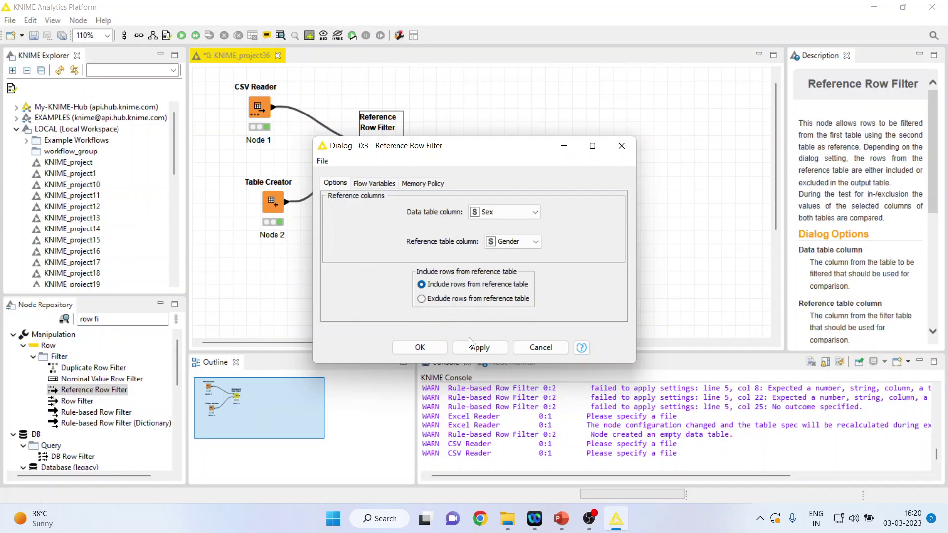
{"action": "left_click", "coordinate": [421, 346]}
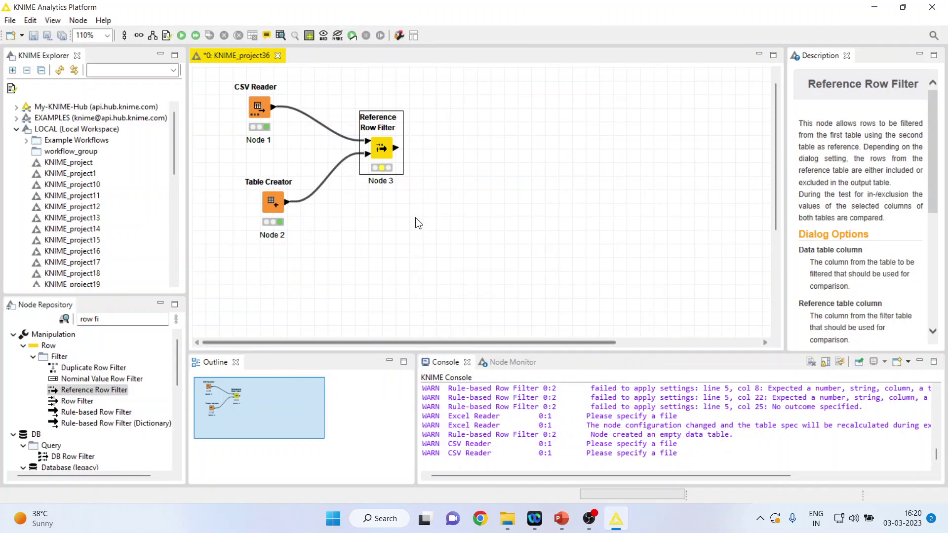
Step: Execute the Reference Row Filter and view its 725 male-row output, then close it
{"action": "right_click", "coordinate": [386, 151]}
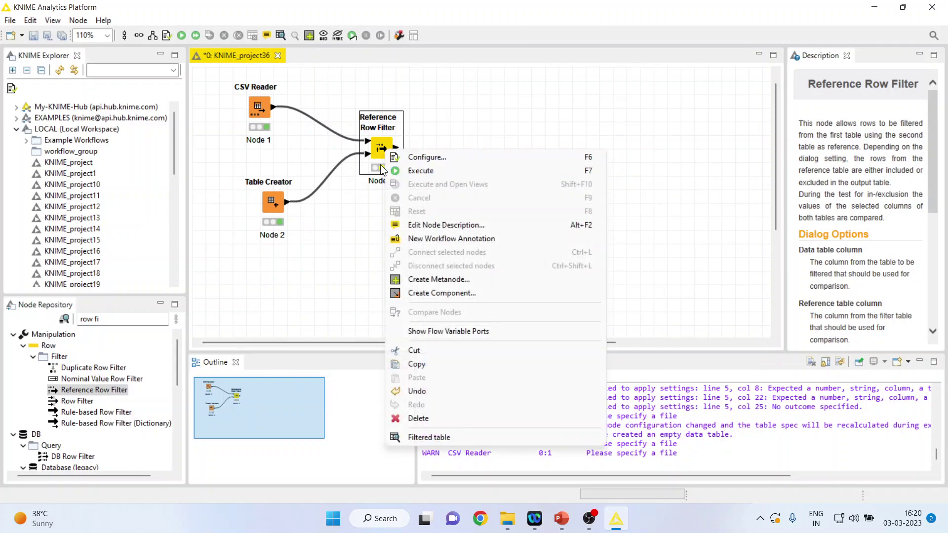
{"action": "left_click", "coordinate": [419, 172]}
{"action": "right_click", "coordinate": [383, 146]}
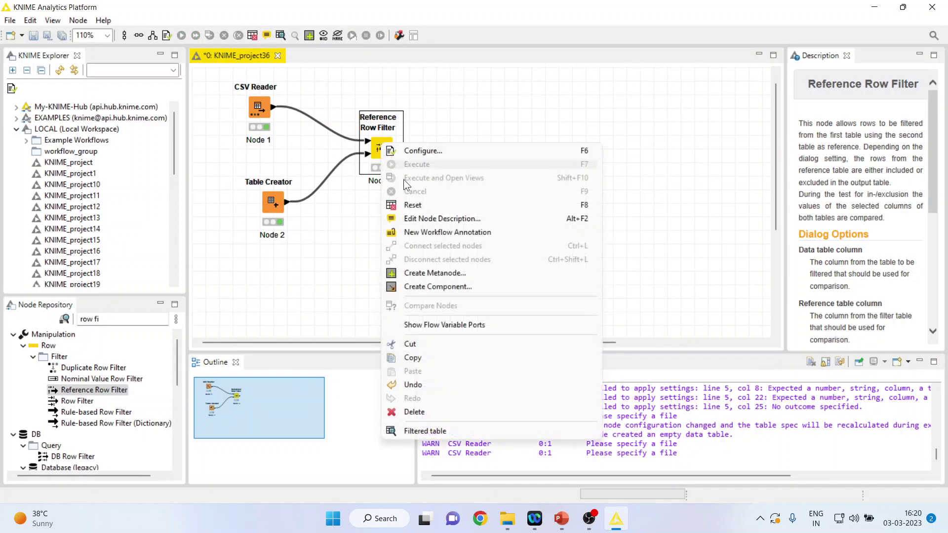
{"action": "left_click", "coordinate": [457, 430]}
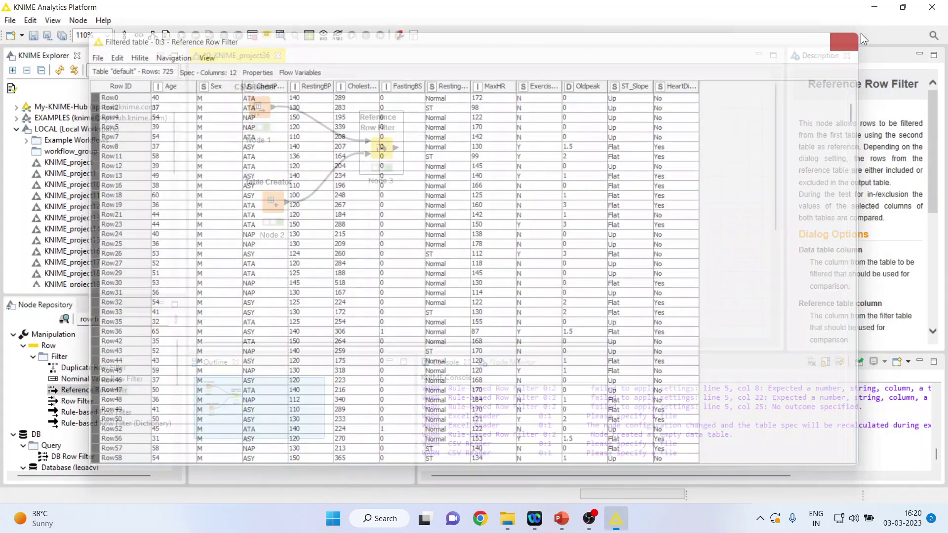
{"action": "left_click", "coordinate": [861, 33]}
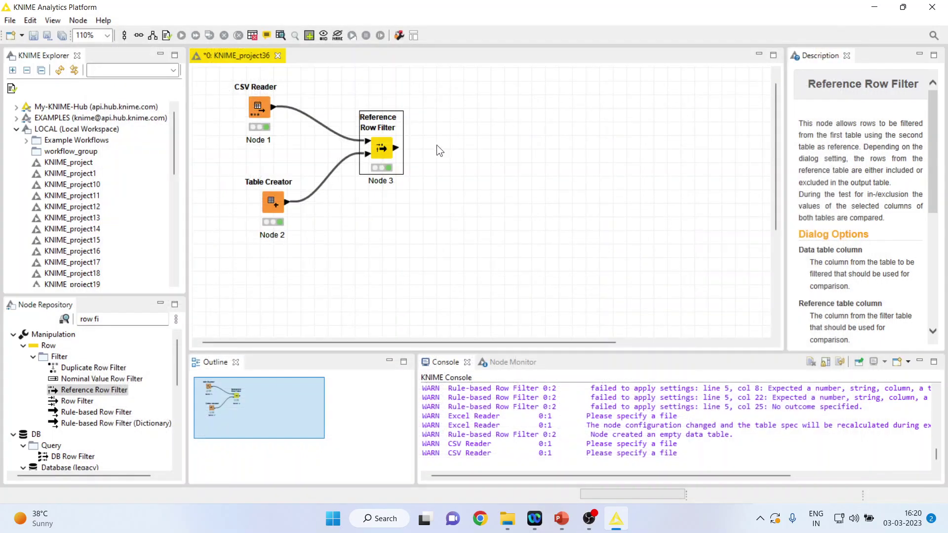
Step: Switch the Reference Row Filter to exclude rows from the reference table and accept the node reset
{"action": "right_click", "coordinate": [374, 148]}
{"action": "left_click", "coordinate": [410, 151]}
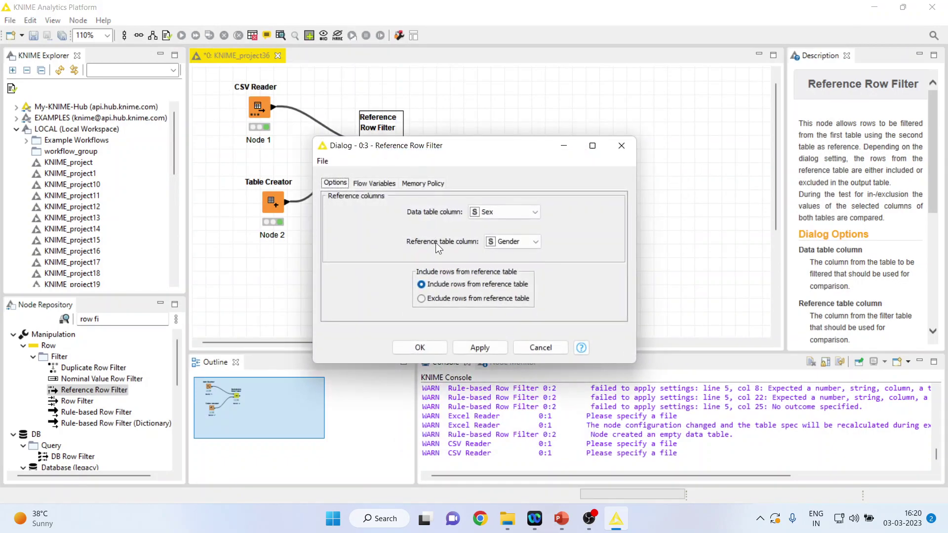
{"action": "left_click", "coordinate": [421, 300]}
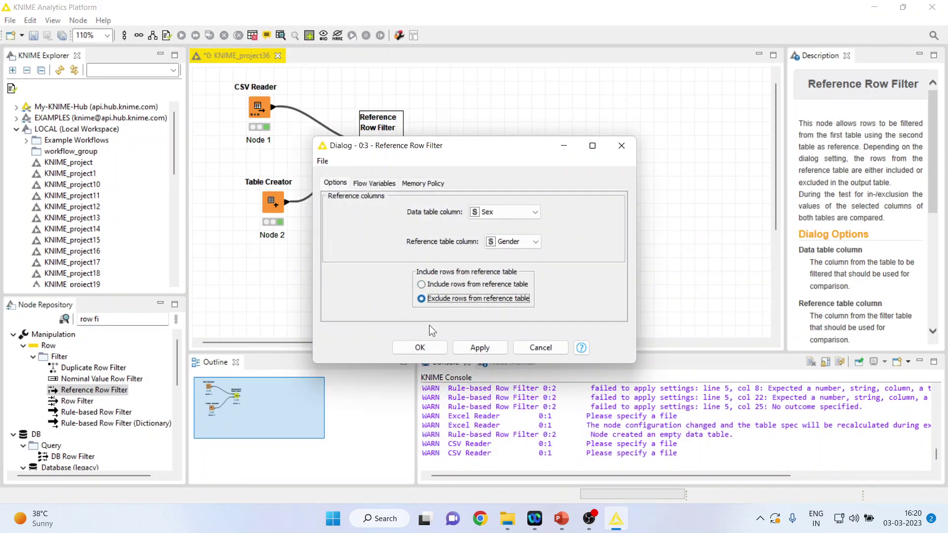
{"action": "left_click", "coordinate": [419, 347]}
{"action": "left_click", "coordinate": [540, 270]}
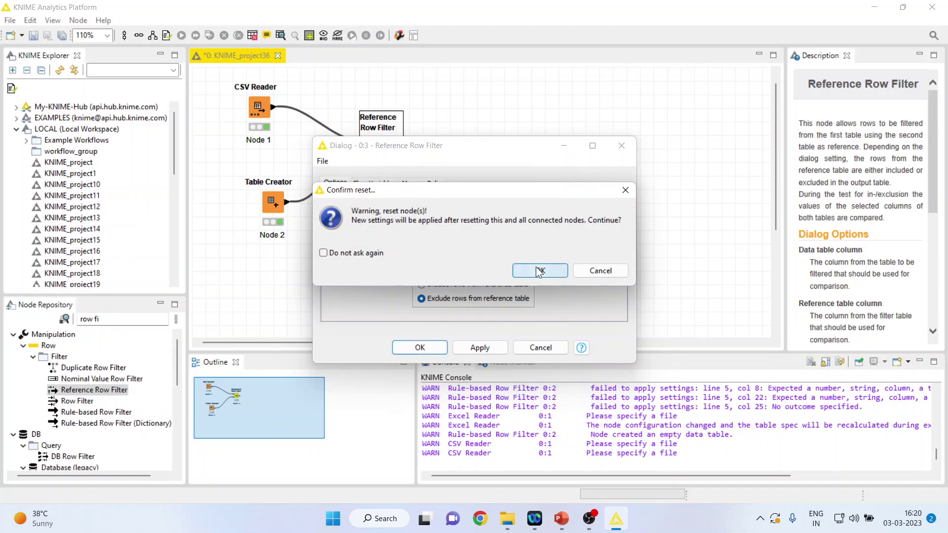
Step: Re-execute the Reference Row Filter and view its filtered output of 193 female rows
{"action": "right_click", "coordinate": [381, 148]}
{"action": "left_click", "coordinate": [416, 165]}
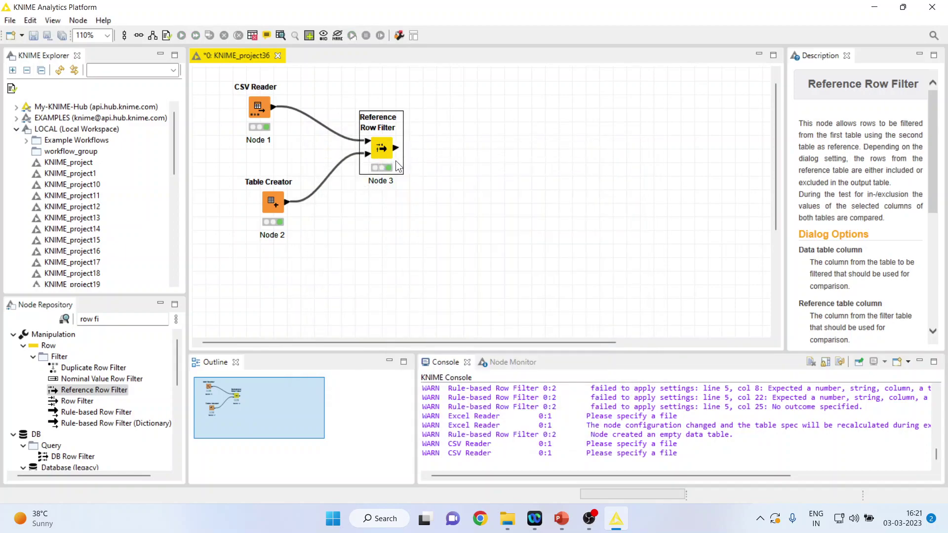
{"action": "right_click", "coordinate": [384, 148]}
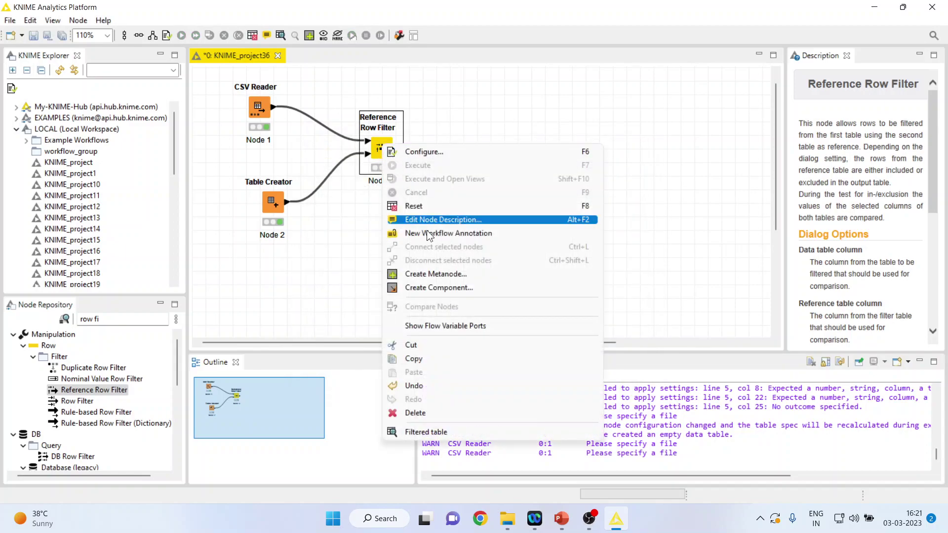
{"action": "left_click", "coordinate": [459, 431]}
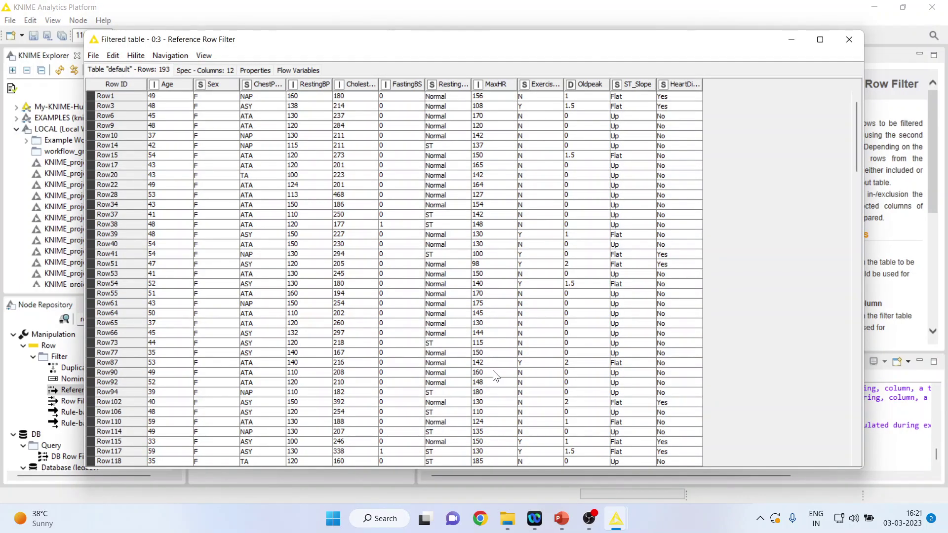
Step: Switch to PowerPoint and show slide 2, the Thank You closing slide
{"action": "left_click", "coordinate": [625, 470]}
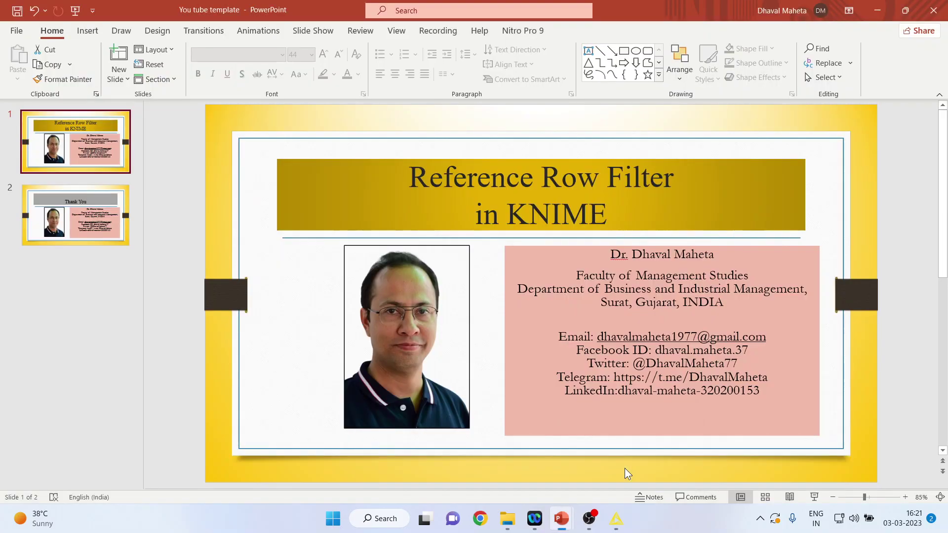
{"action": "left_click", "coordinate": [68, 208]}
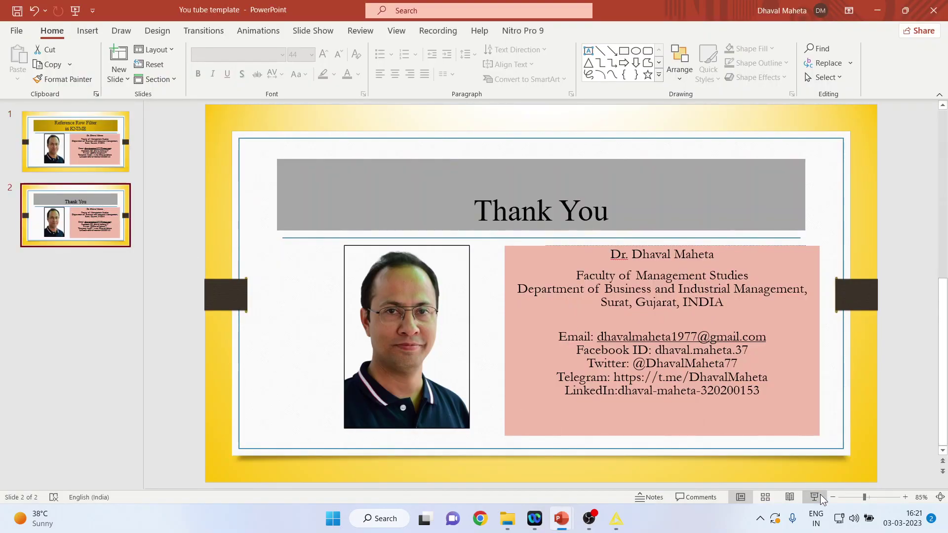